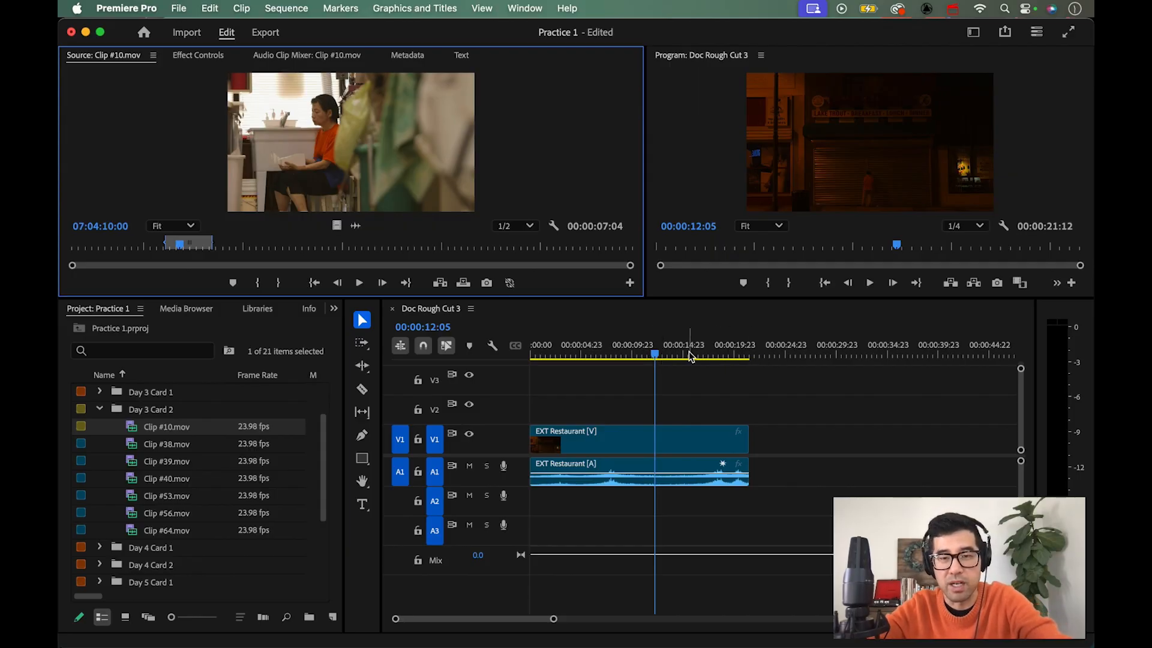
- Try an overwrite edit and an insert edit of Clip #10.mov at 00:00:12:05, undoing each one
key(period)
key(super+z)
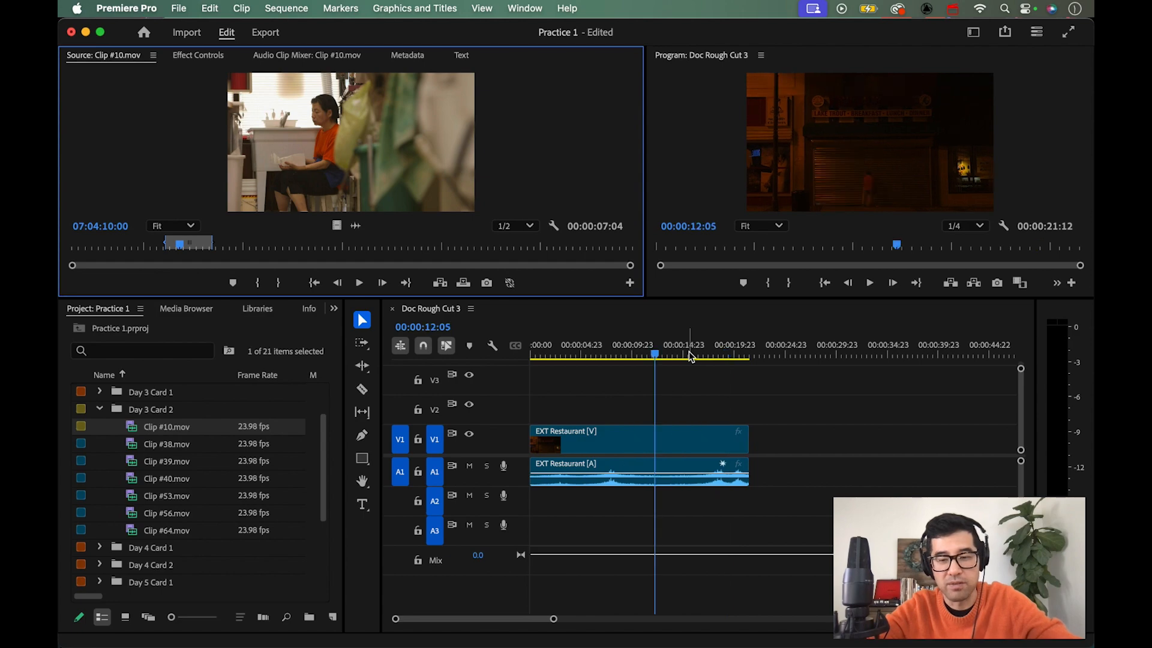
key(comma)
key(super+z)
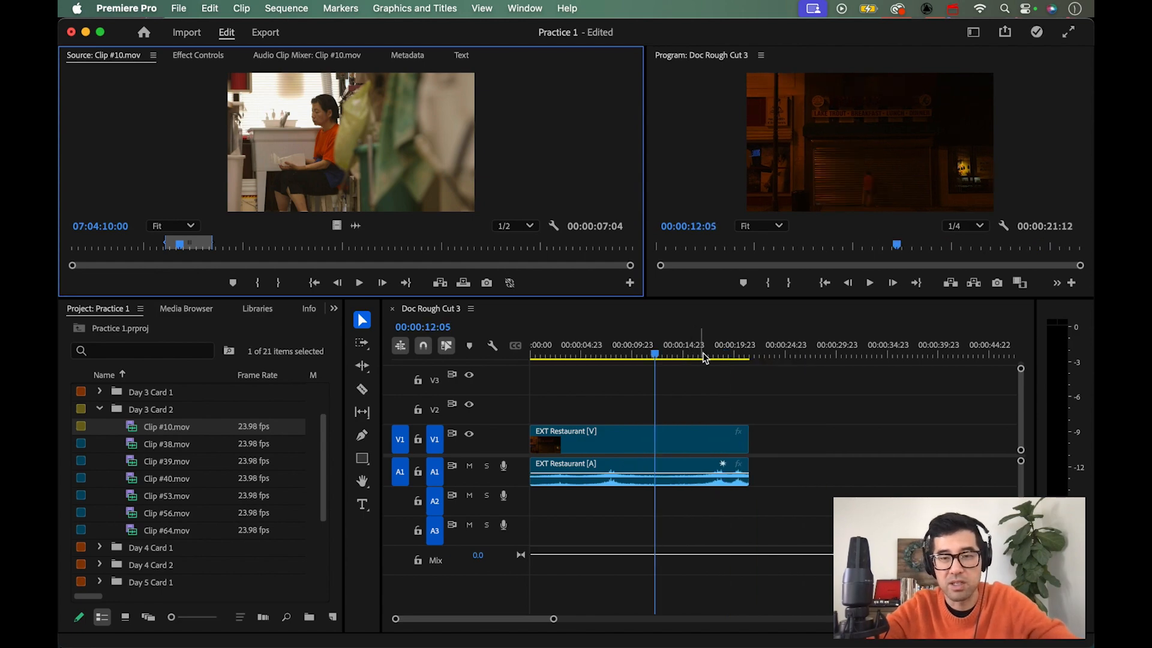
- Move the playhead to 00:00:32:19 in the empty area and try overwriting Clip #10.mov there, undoing each attempt
click(864, 354)
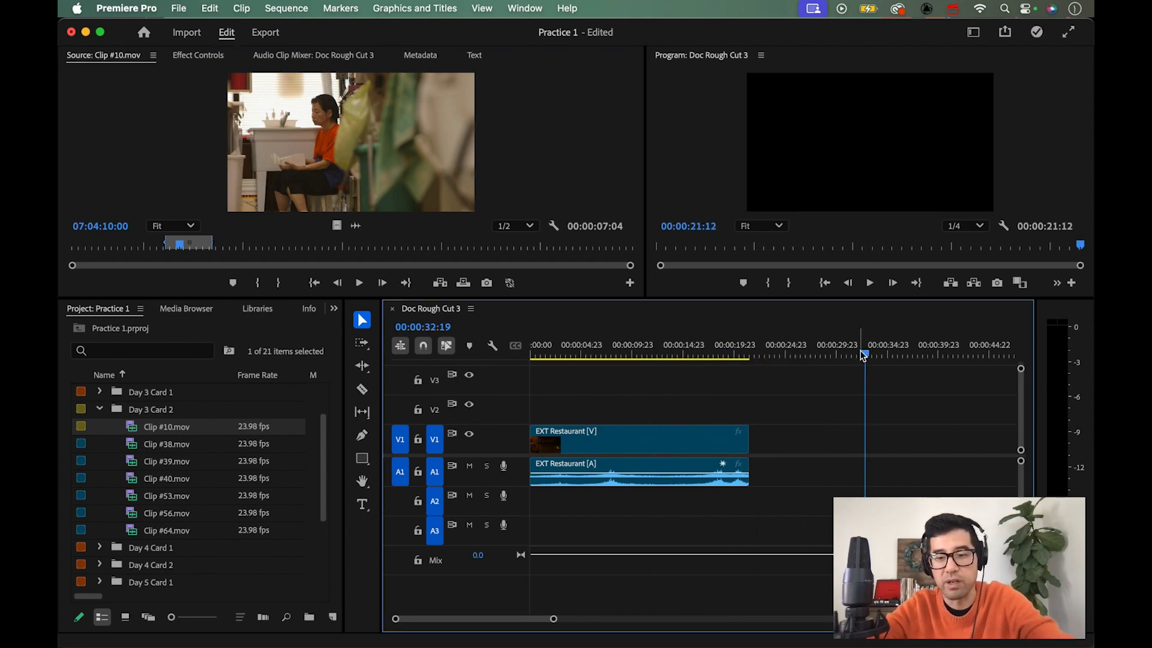
key(period)
key(super+z)
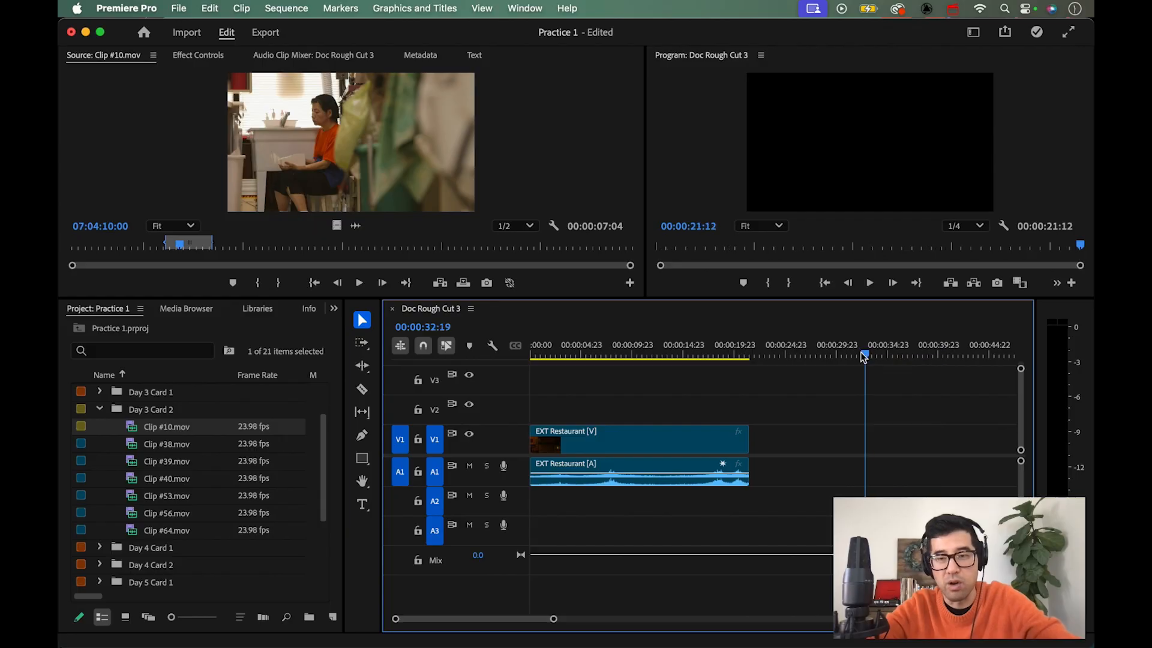
key(period)
key(super+z)
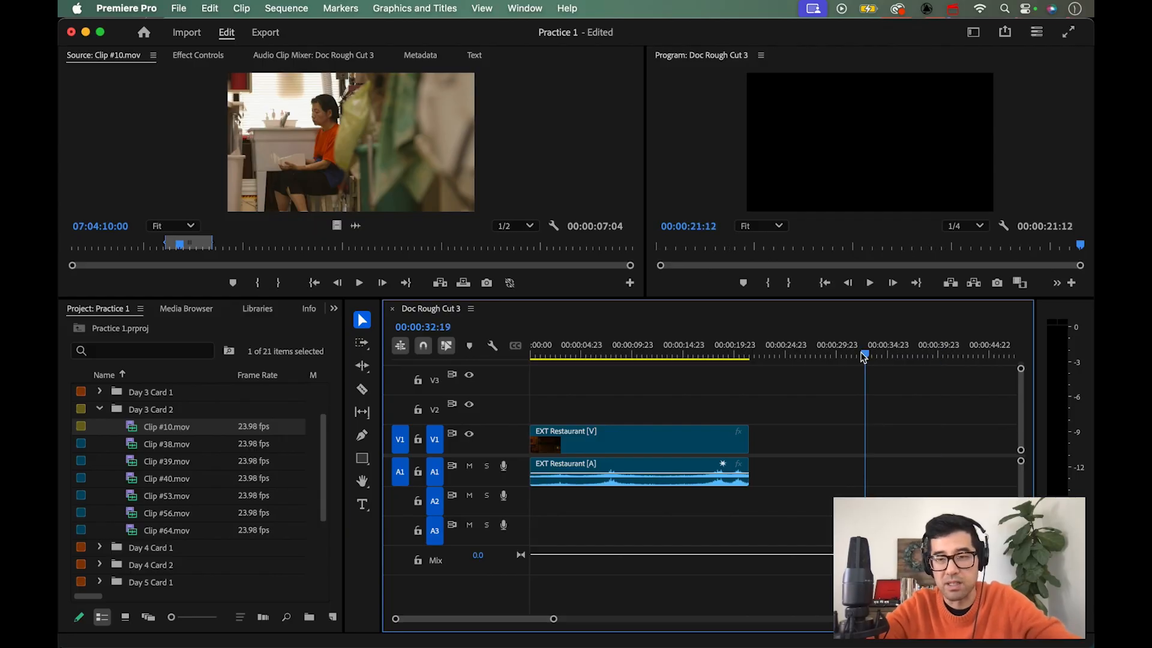
- Mark an In point at 00:00:12:22 in the sequence and move the playhead to 00:00:32:09
click(661, 352)
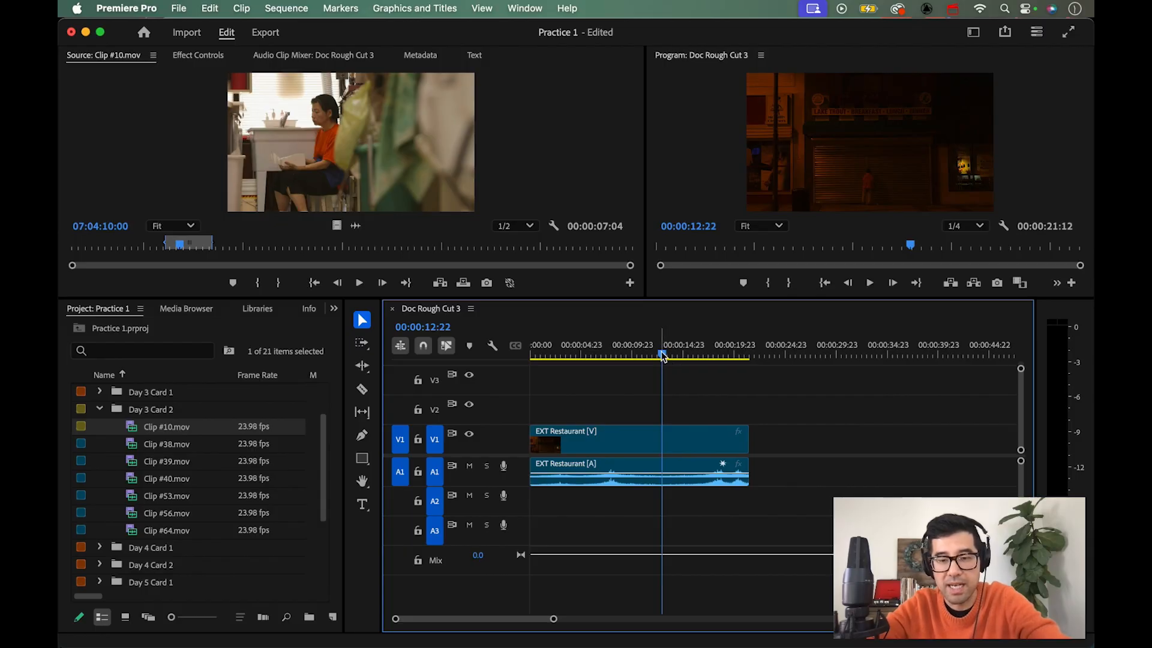
key(i)
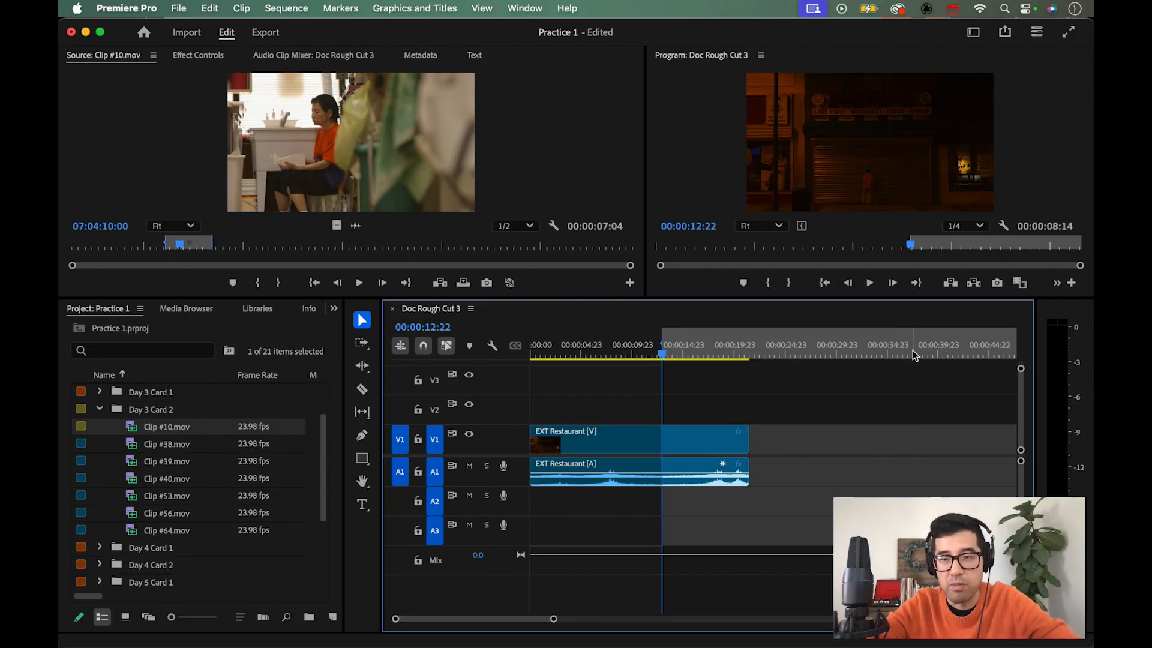
drag(913, 355, 863, 357)
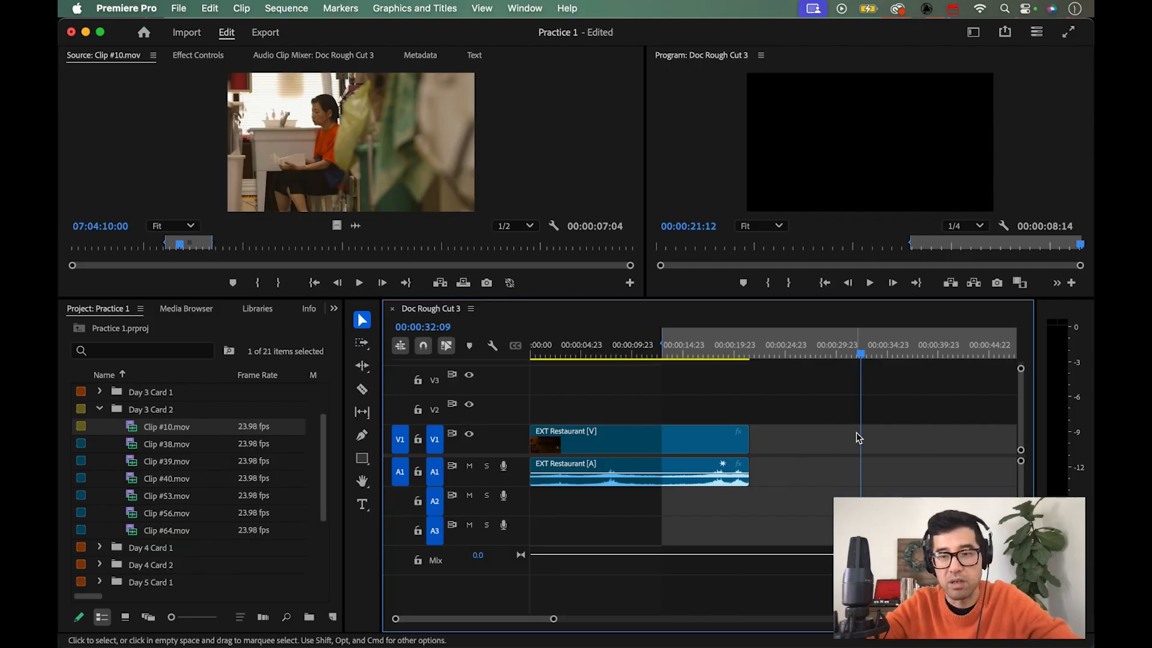
- Try overwriting Clip #10.mov at the sequence In point on V1 and A1, and undo the edit
click(464, 284)
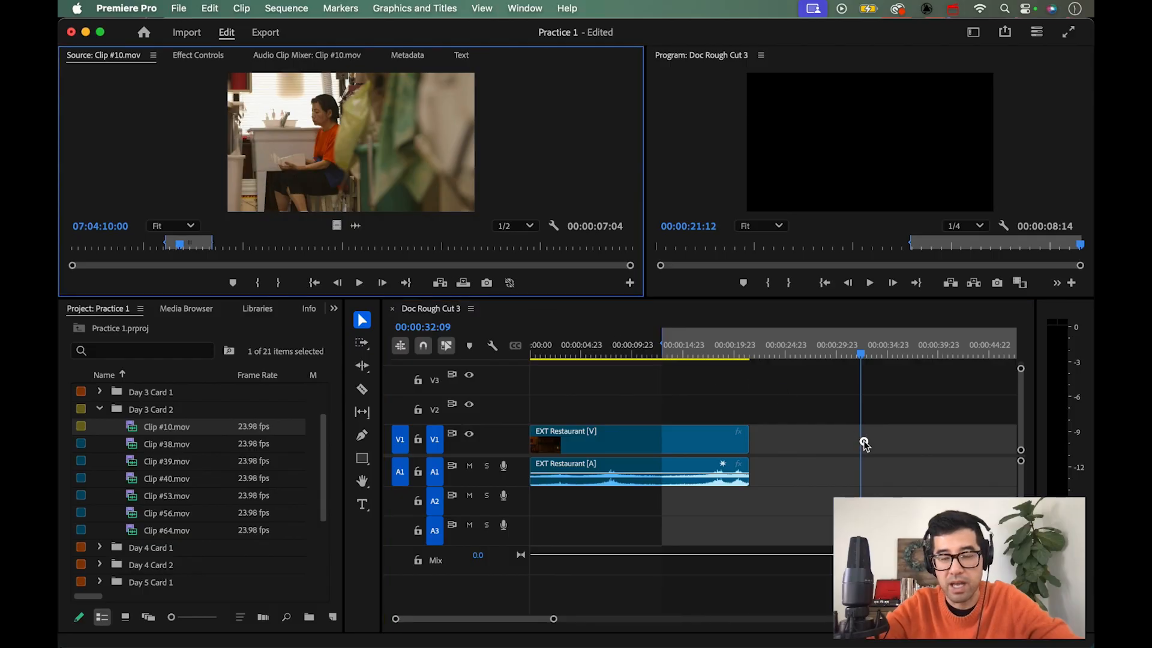
drag(382, 146, 459, 174)
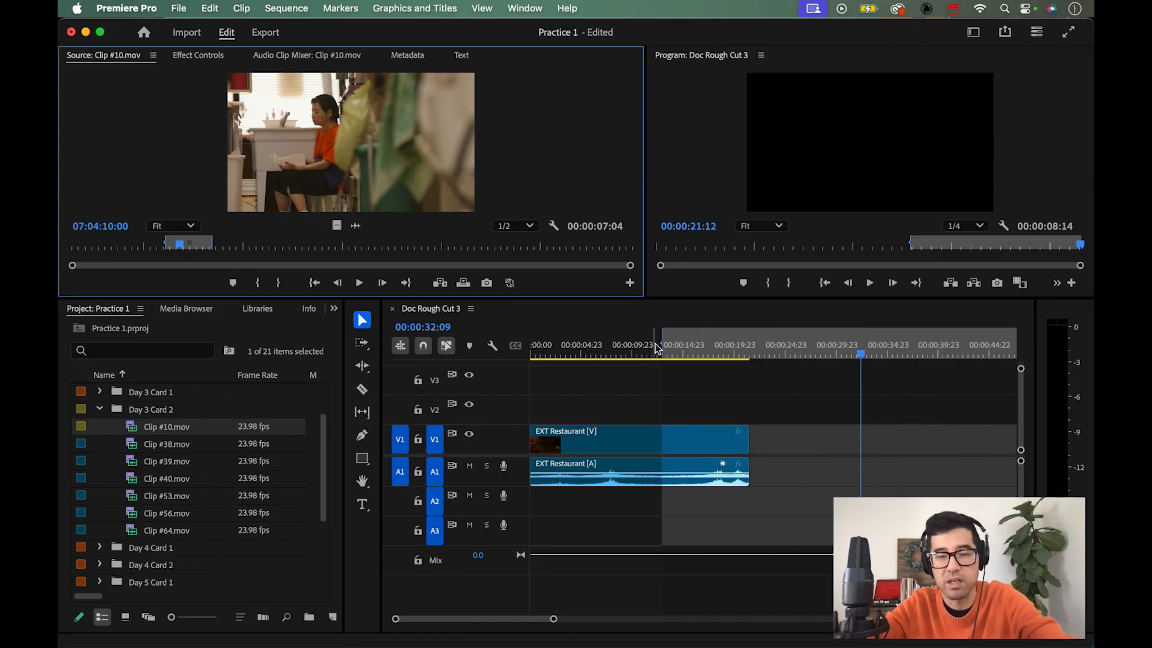
key(period)
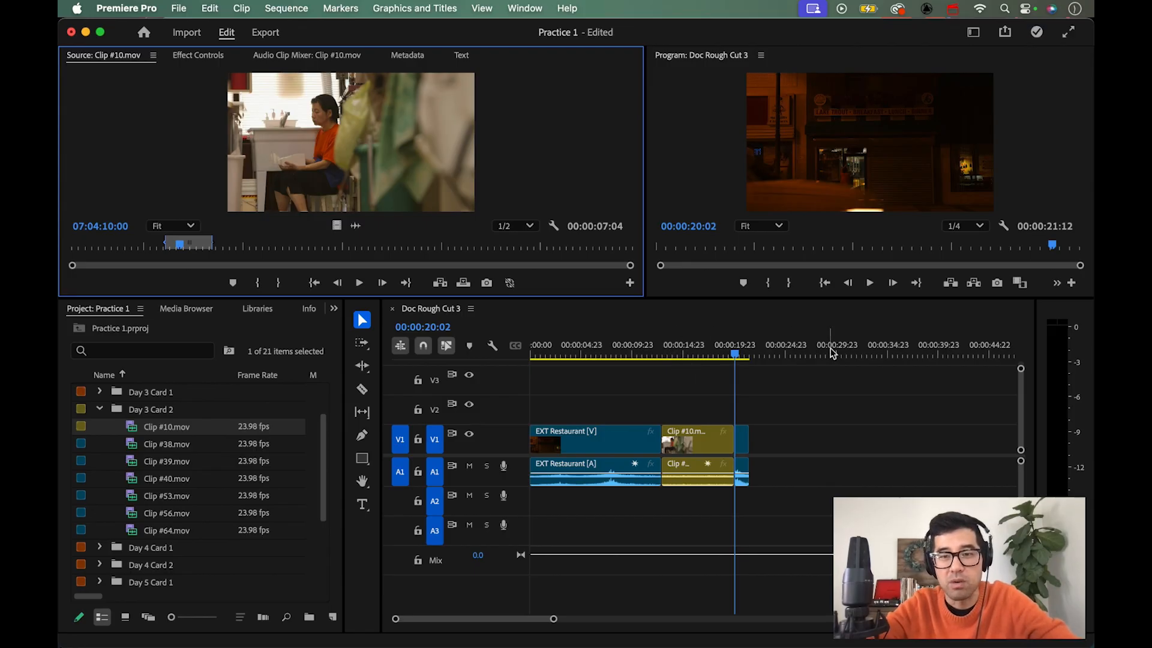
key(super+z)
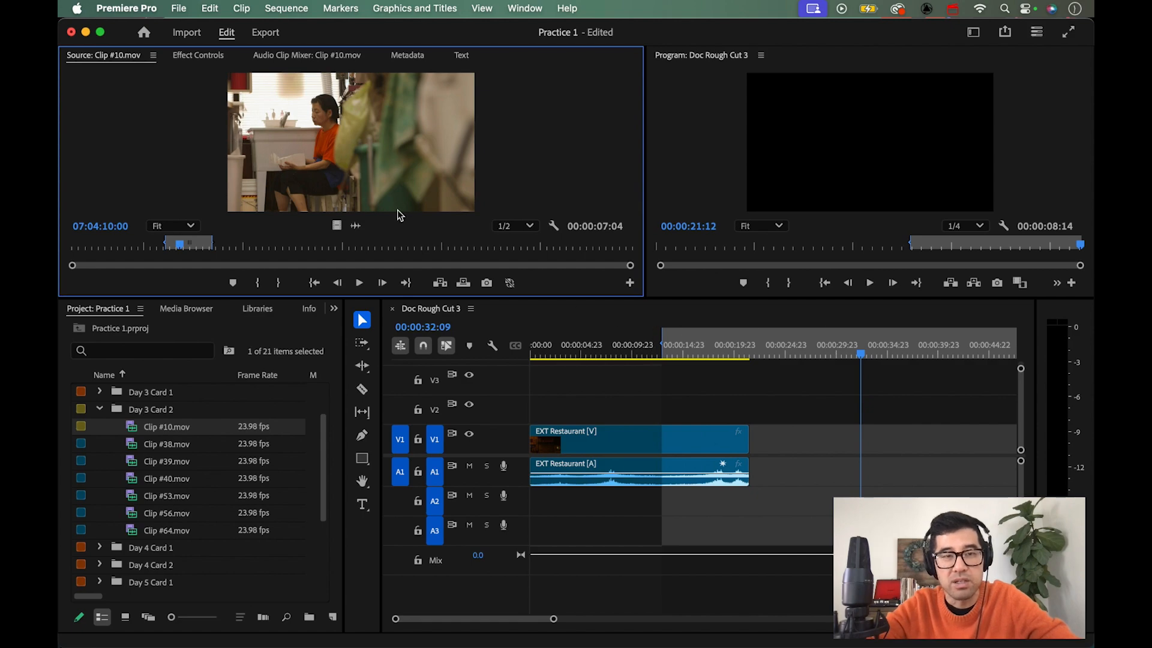
- Try placing Clip #10.mov manually from the source onto V1 at the In point, undo it, and clear the In point
drag(491, 227, 664, 441)
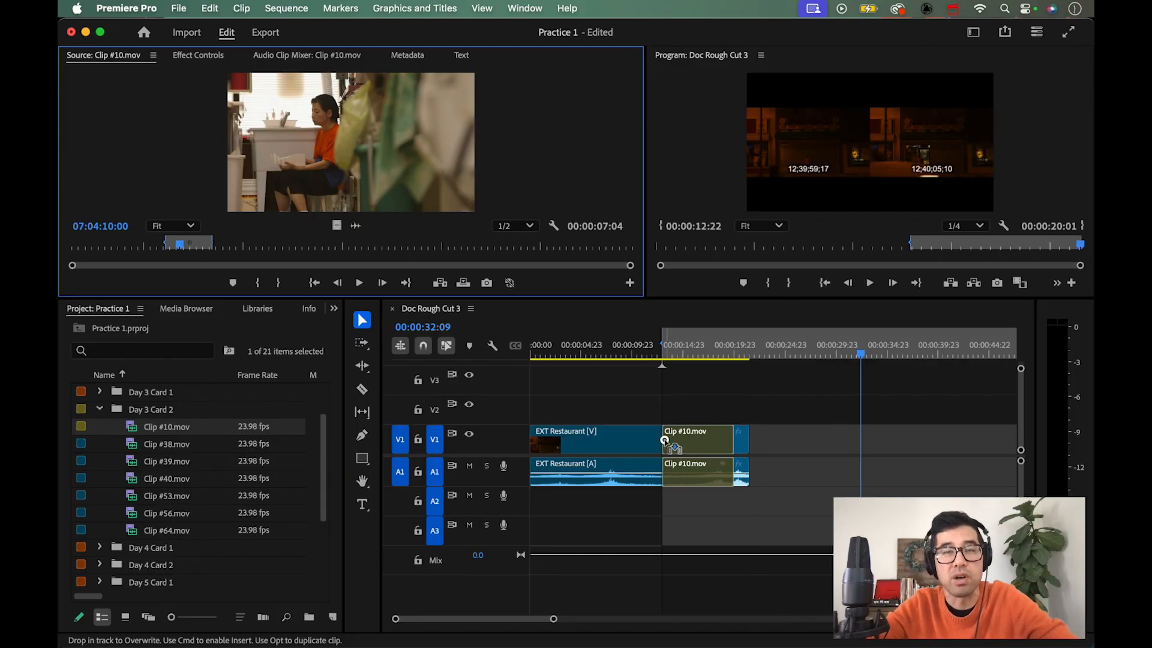
drag(665, 441, 665, 441)
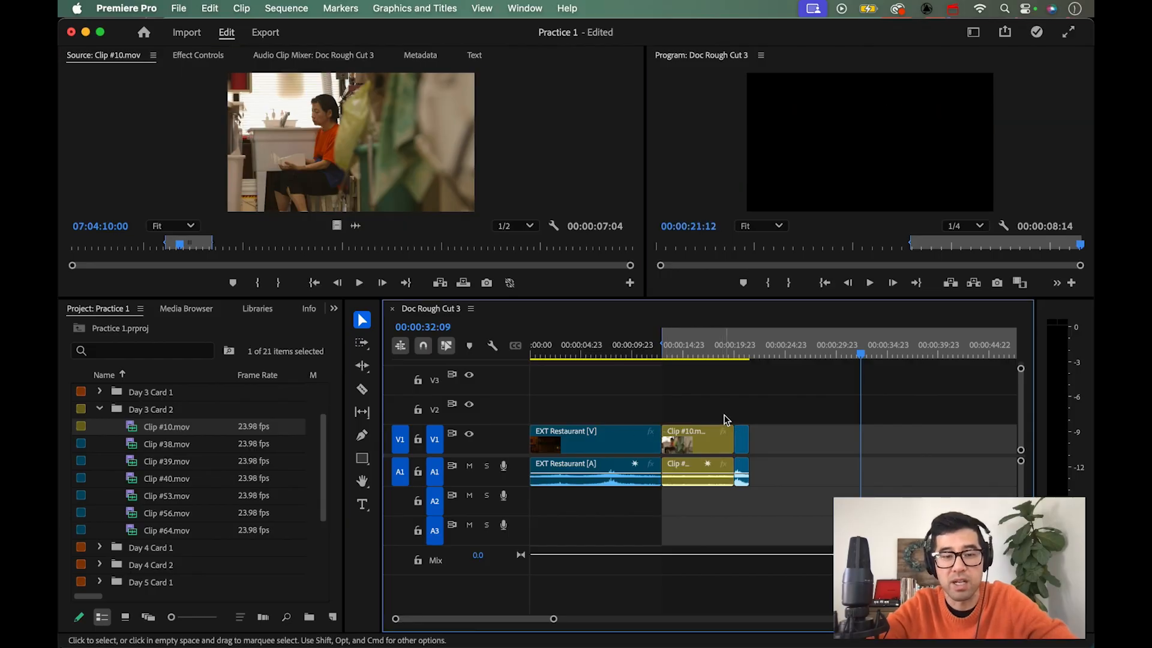
key(super+z)
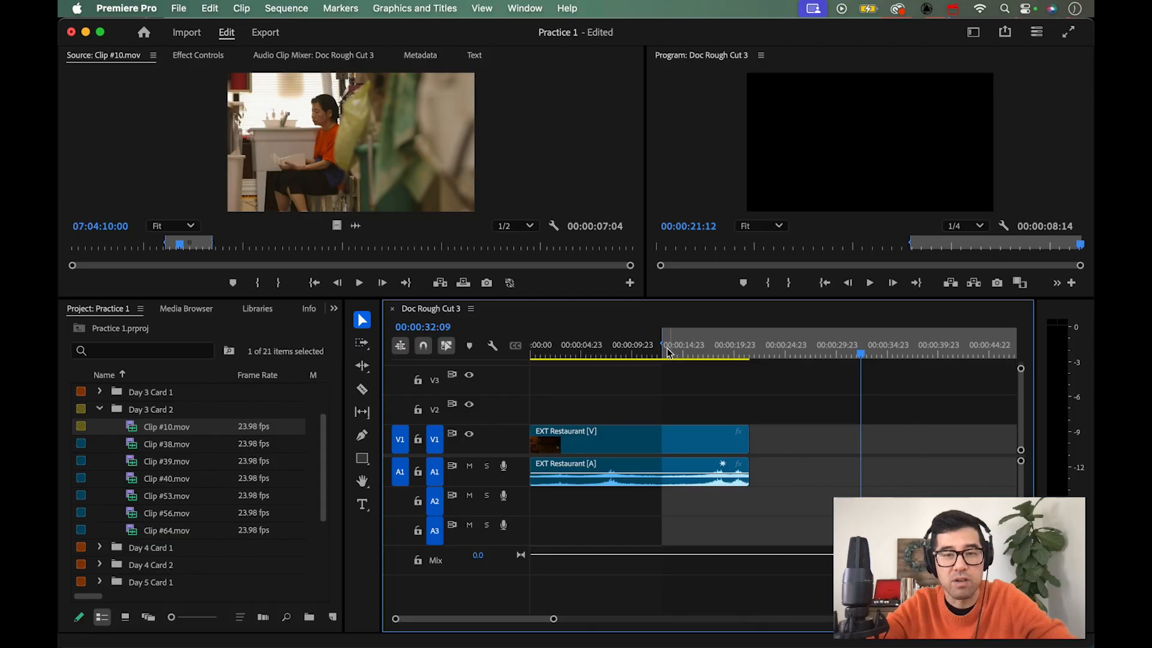
key(alt+x)
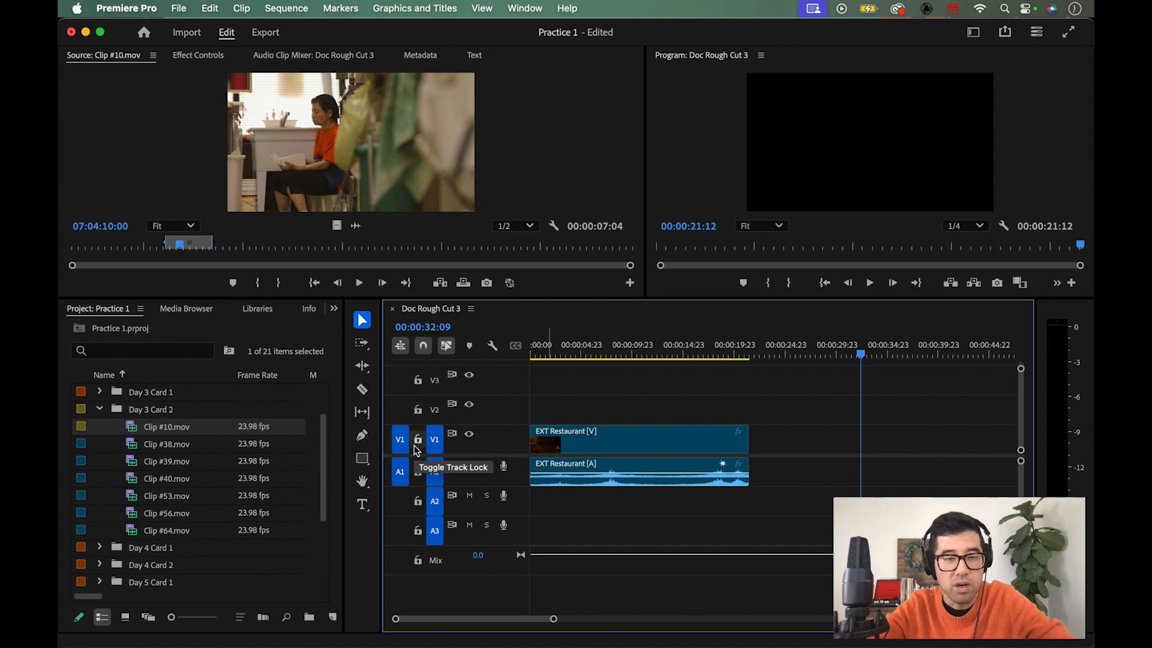
- Patch the source video to track V2 and move the playhead to 00:00:12:15
click(400, 411)
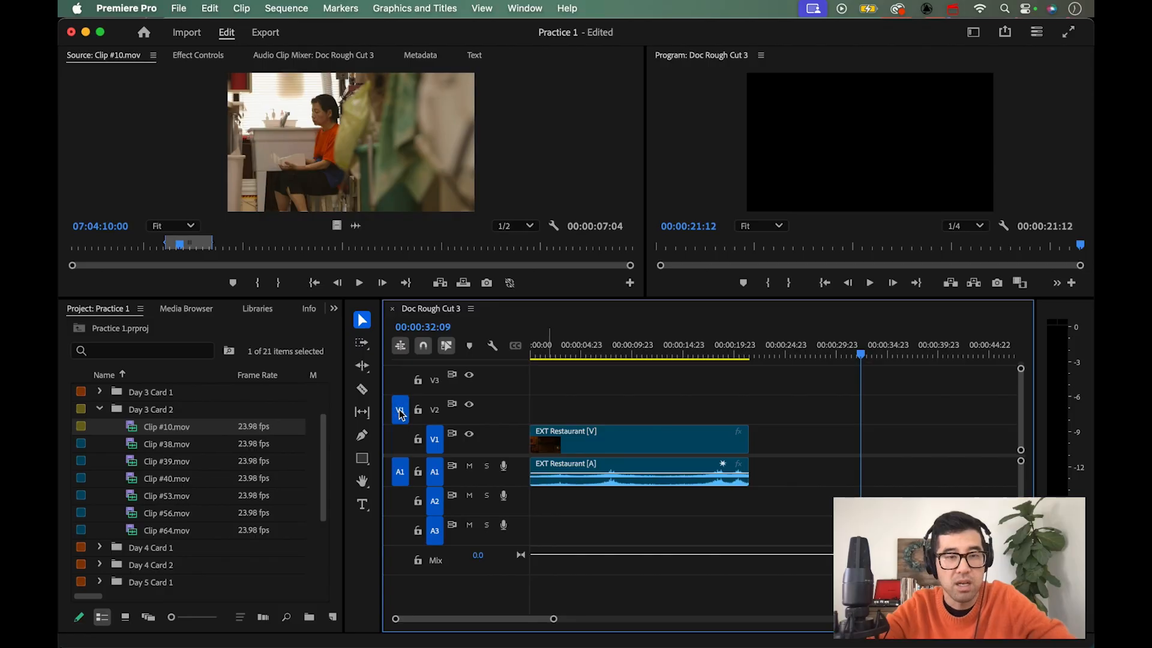
click(658, 349)
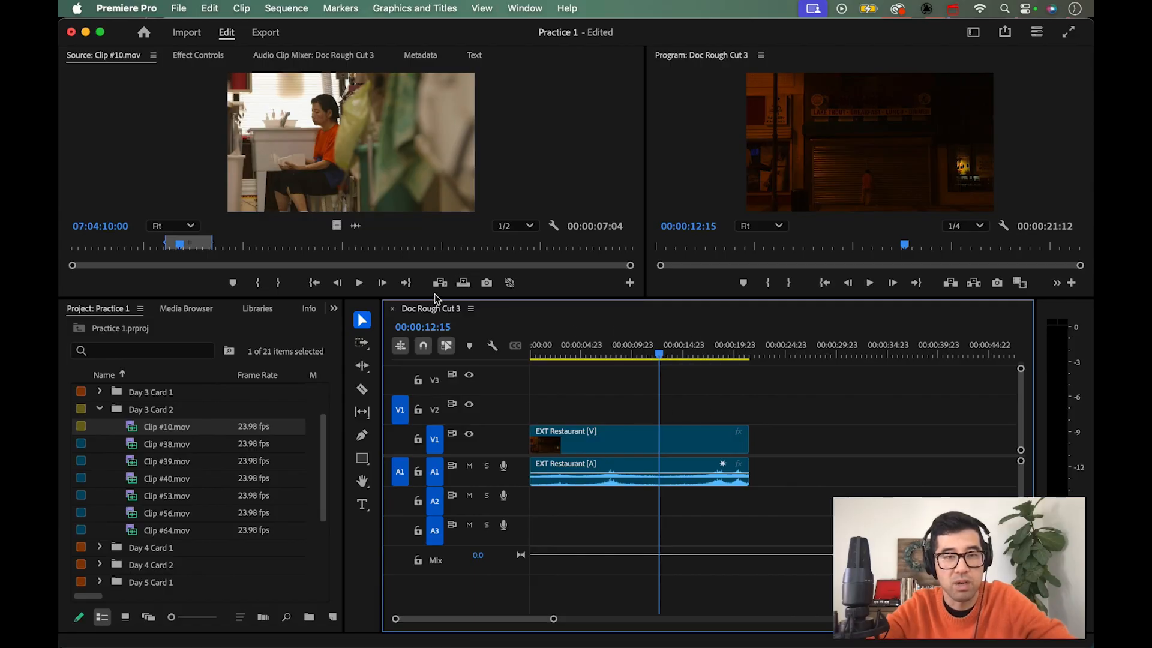
- Try overwriting and inserting Clip #10.mov with video on V2 and audio on A1, undoing each edit
click(464, 283)
click(464, 283)
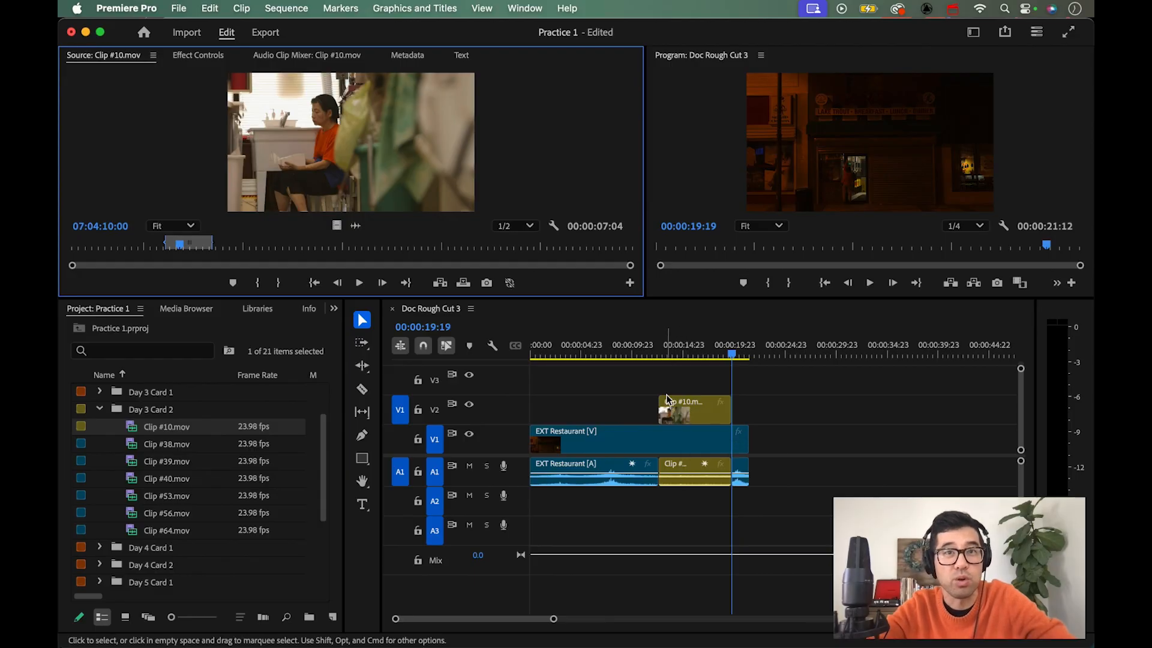
key(super+z)
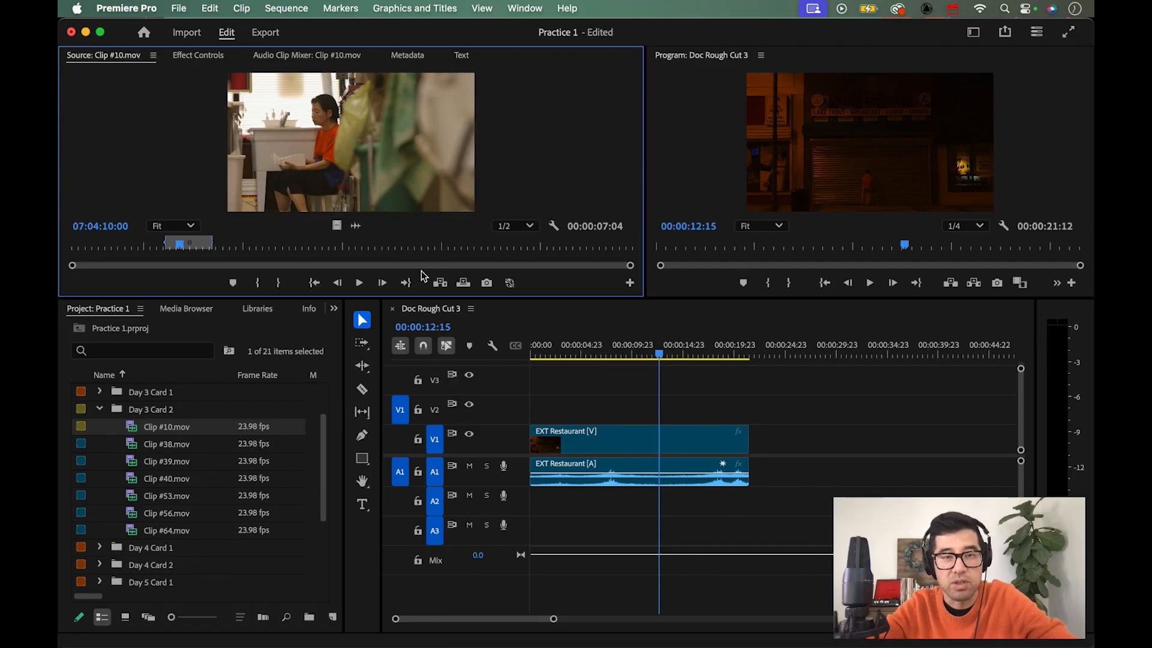
click(439, 284)
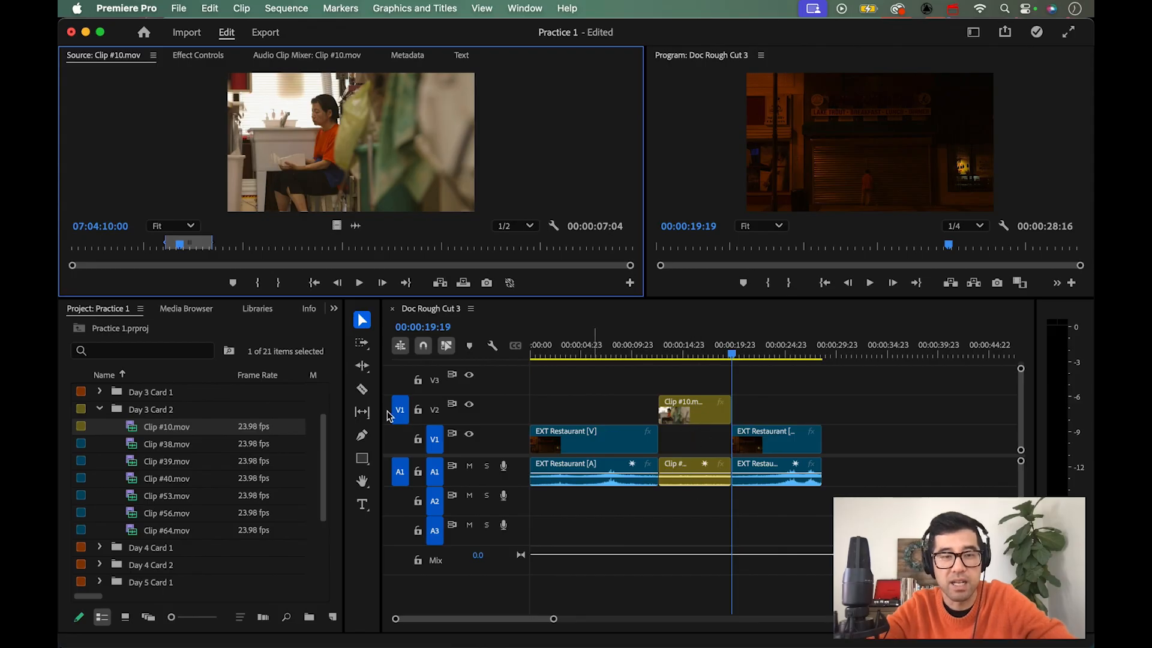
key(super+z)
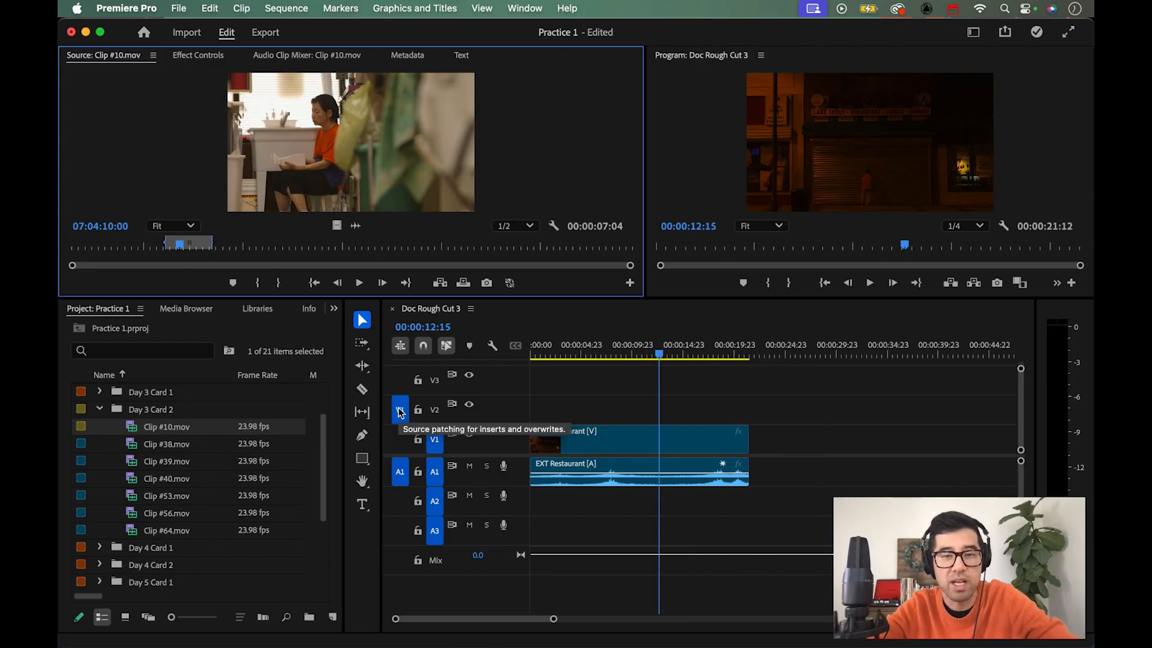
- Patch the source audio to A2, test and undo an overwrite, and insert Clip #10.mov on V2 and A2 at 00:00:12:15
click(400, 501)
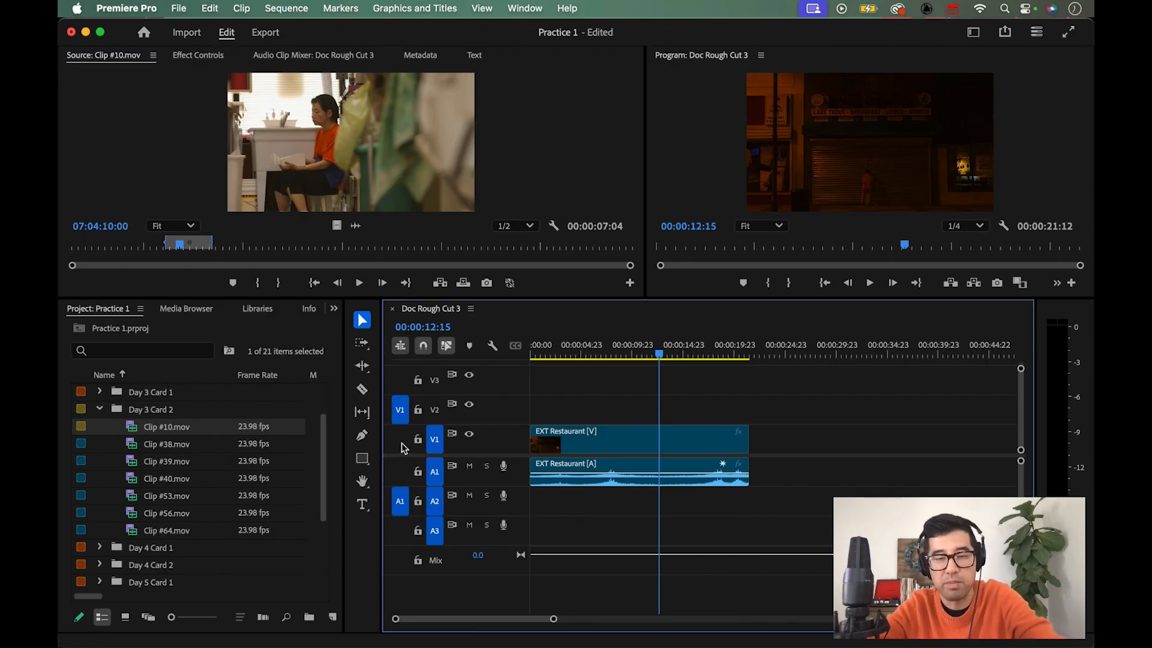
key(period)
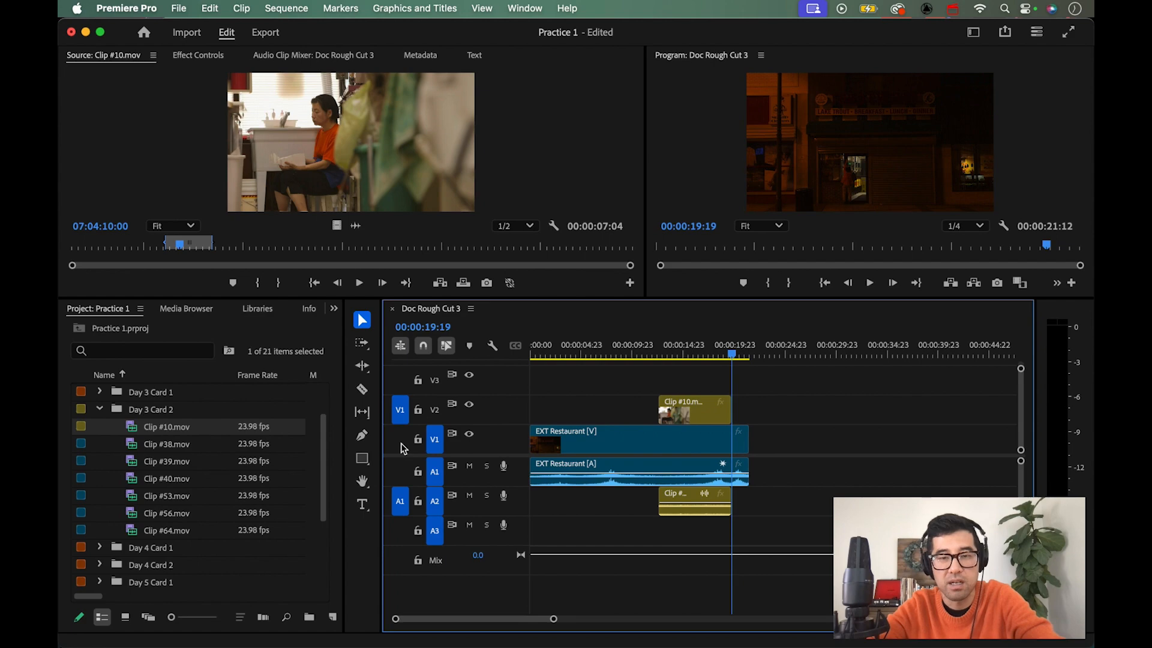
key(super+z)
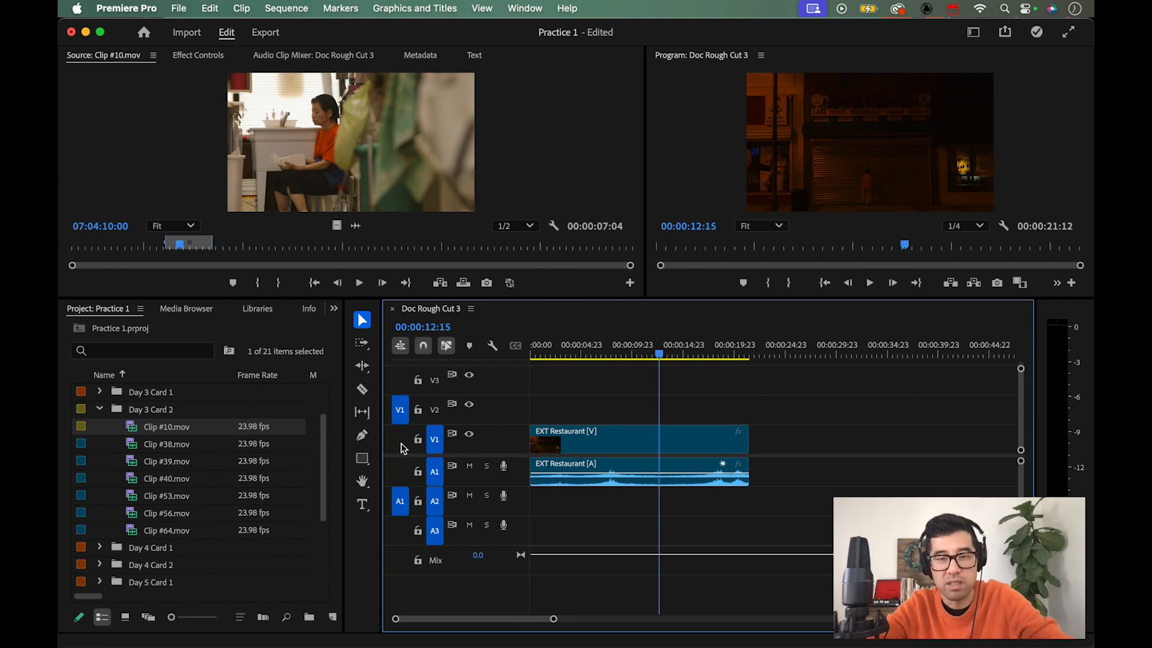
key(comma)
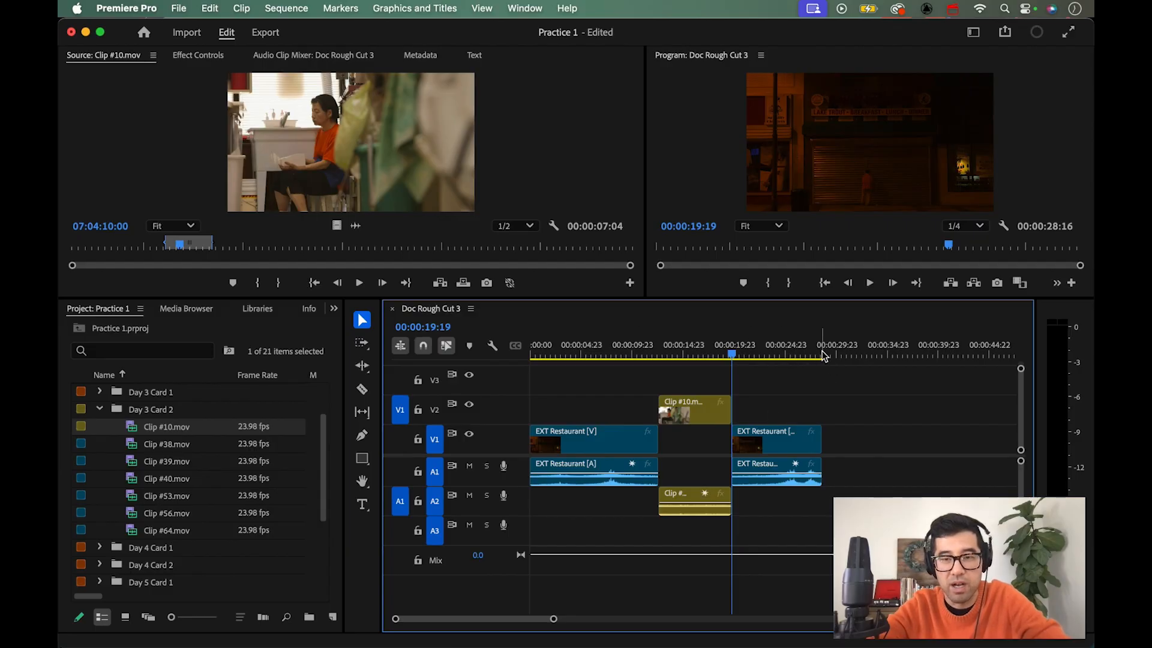
- Overwrite Clip #10.mov onto V3 and A3 at 00:00:24:03 by patching the source video and audio to those tracks
click(780, 353)
drag(781, 354, 777, 353)
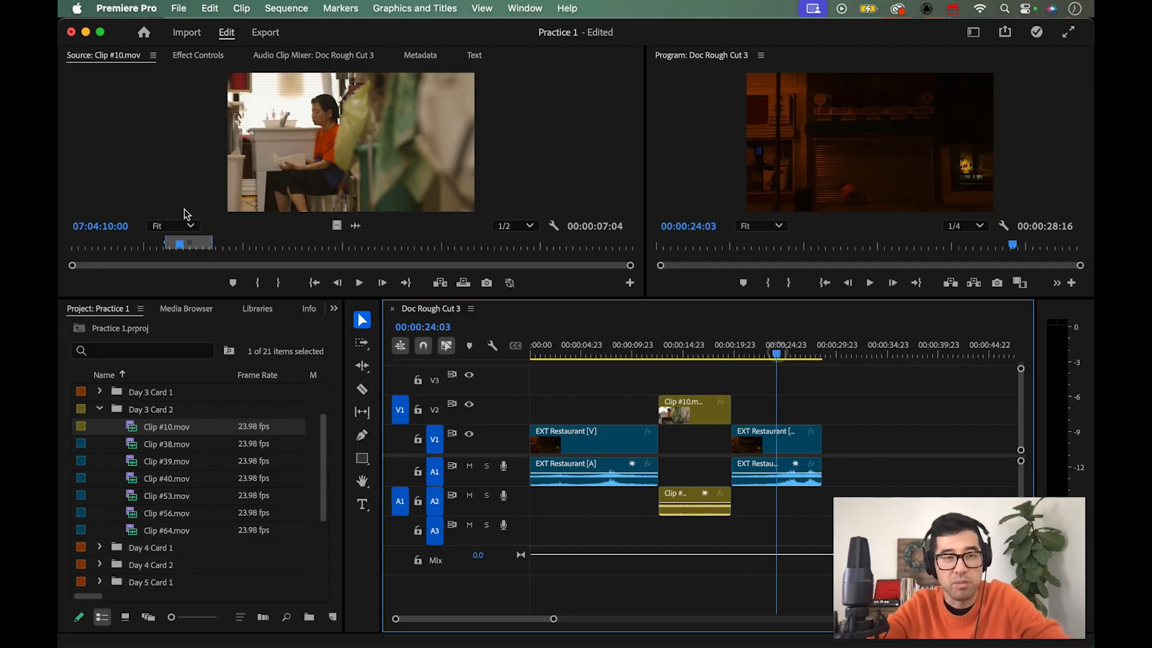
click(401, 380)
click(400, 530)
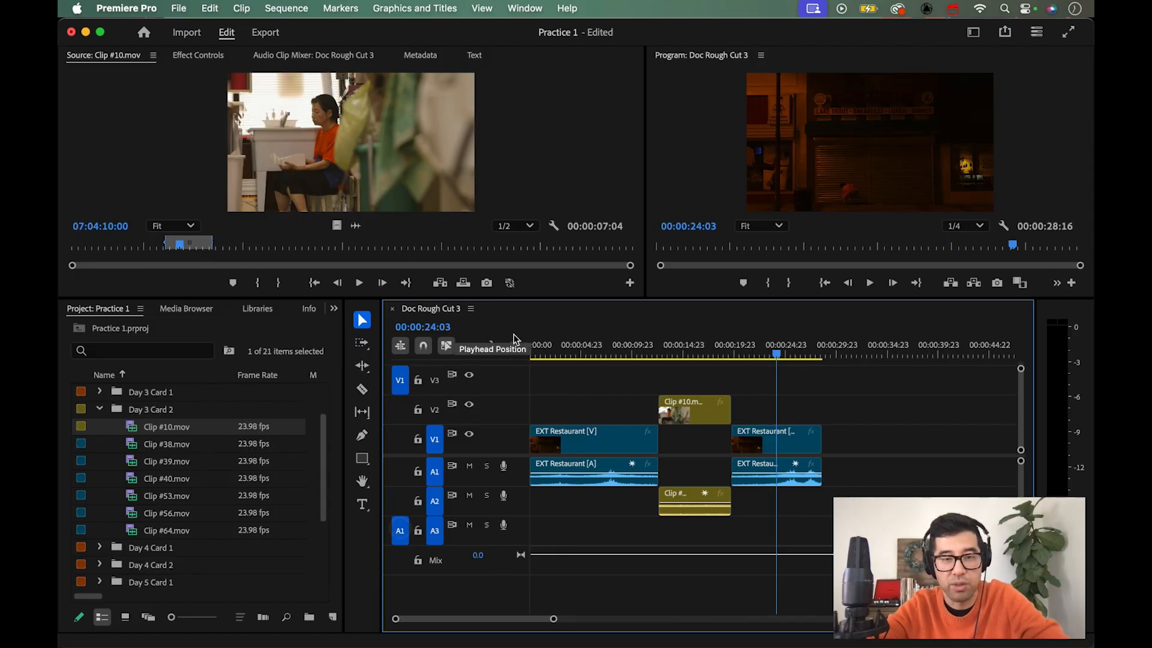
key(period)
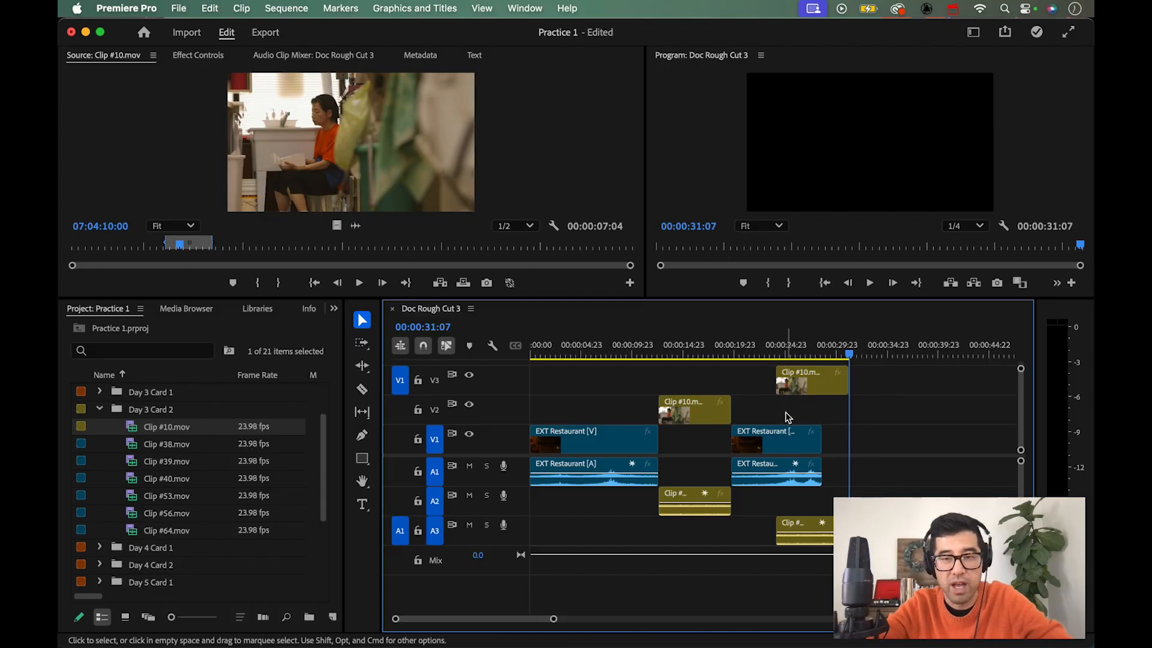
- Overwrite Clip #10.mov onto V1 and A1 at 00:00:31:07, and again onto V2 and A1 at 00:00:38:11
click(399, 439)
click(400, 471)
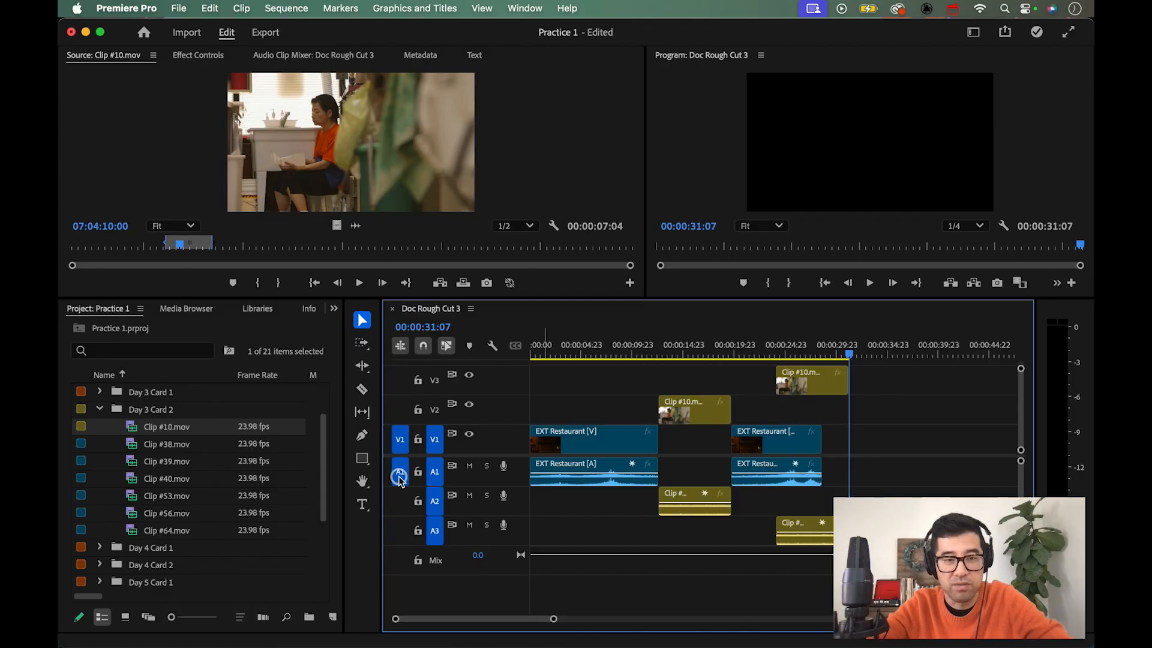
key(period)
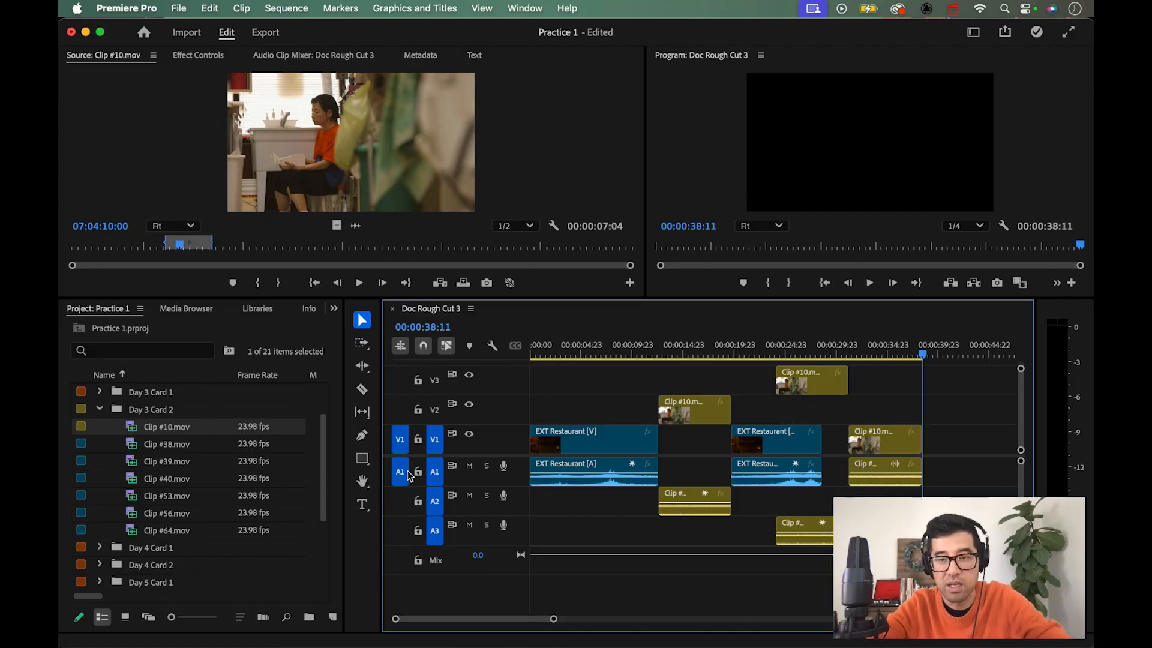
click(399, 410)
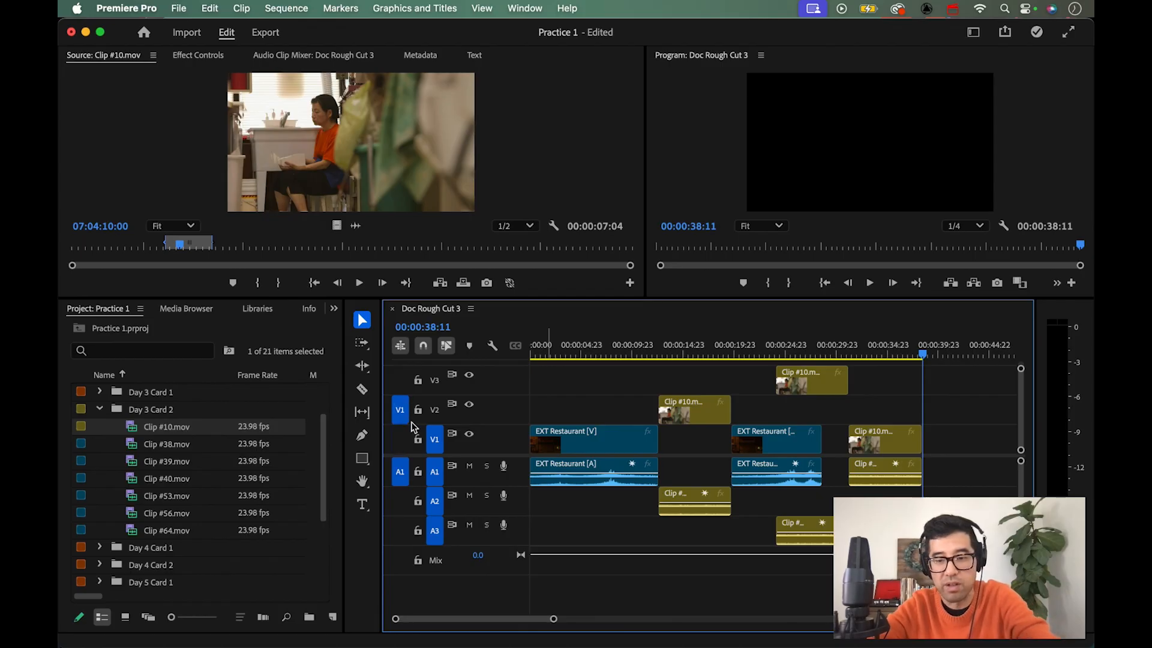
key(period)
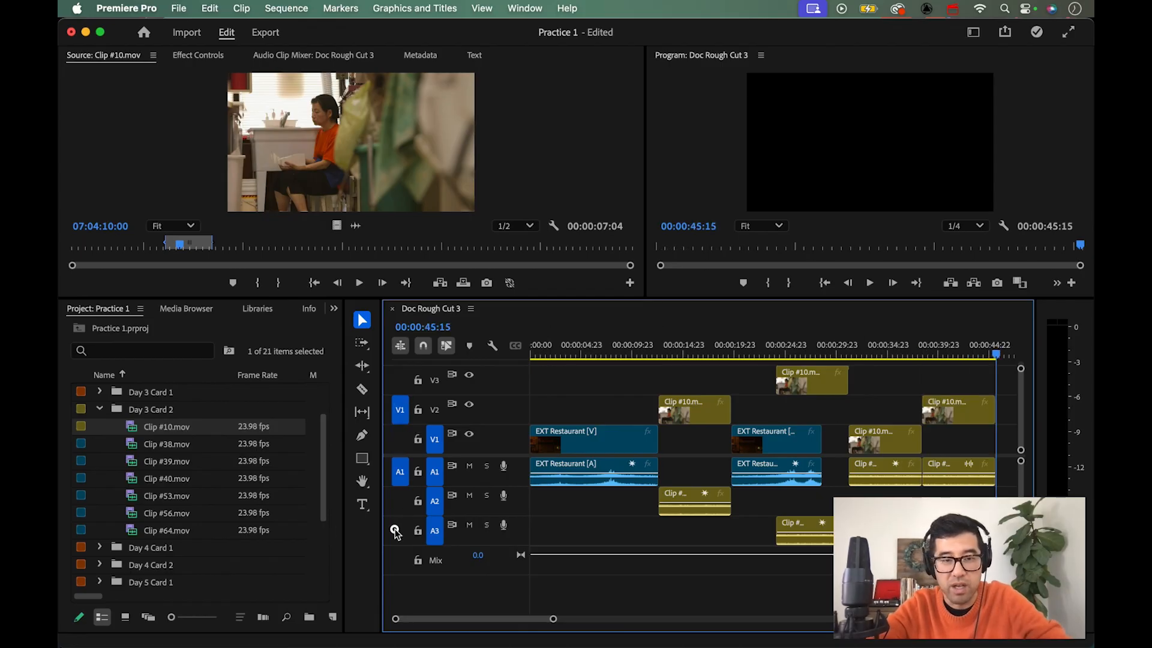
- Patch the source to V3 and A3 and overwrite Clip #10.mov at 00:00:45:15
click(398, 531)
click(400, 380)
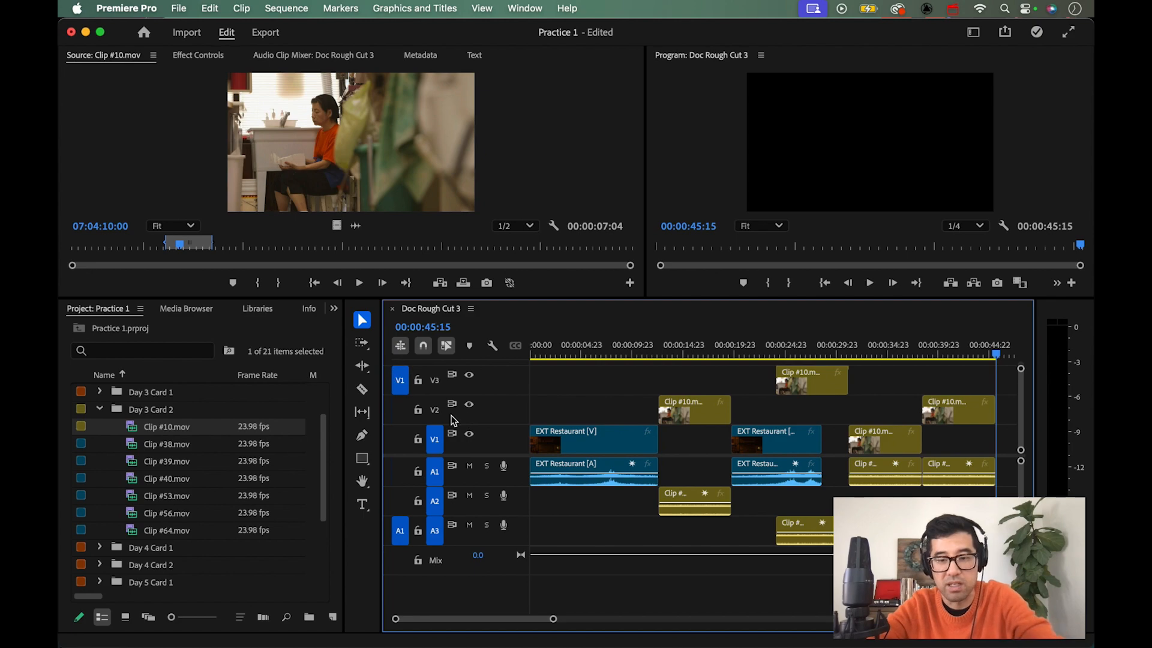
key(period)
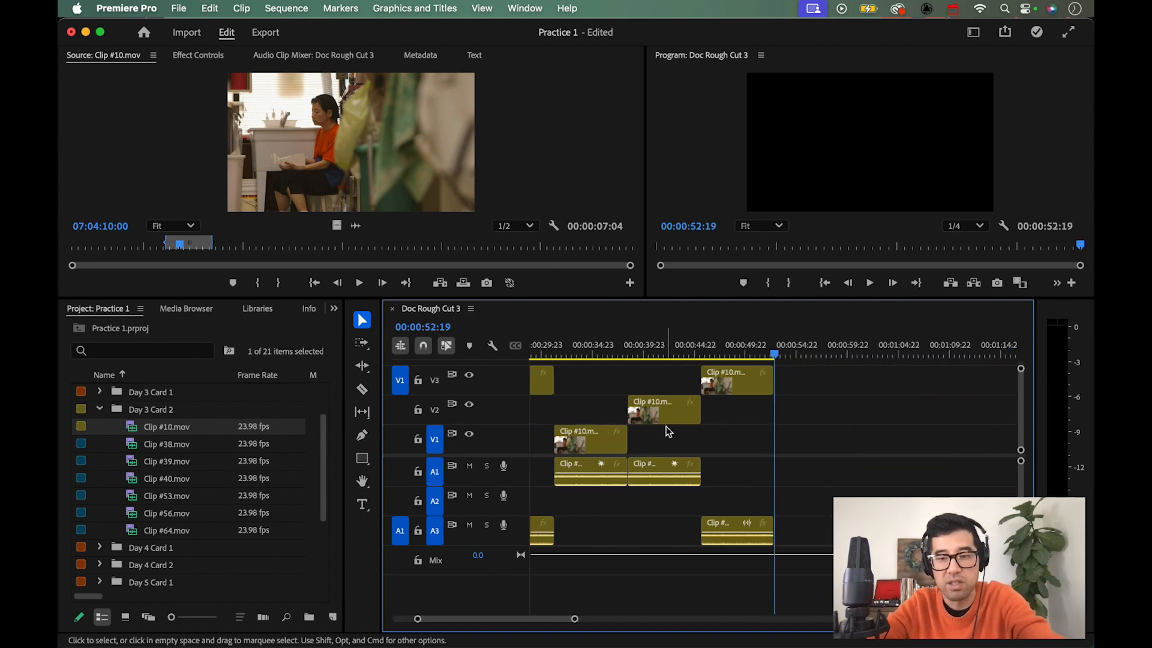
key(minus)
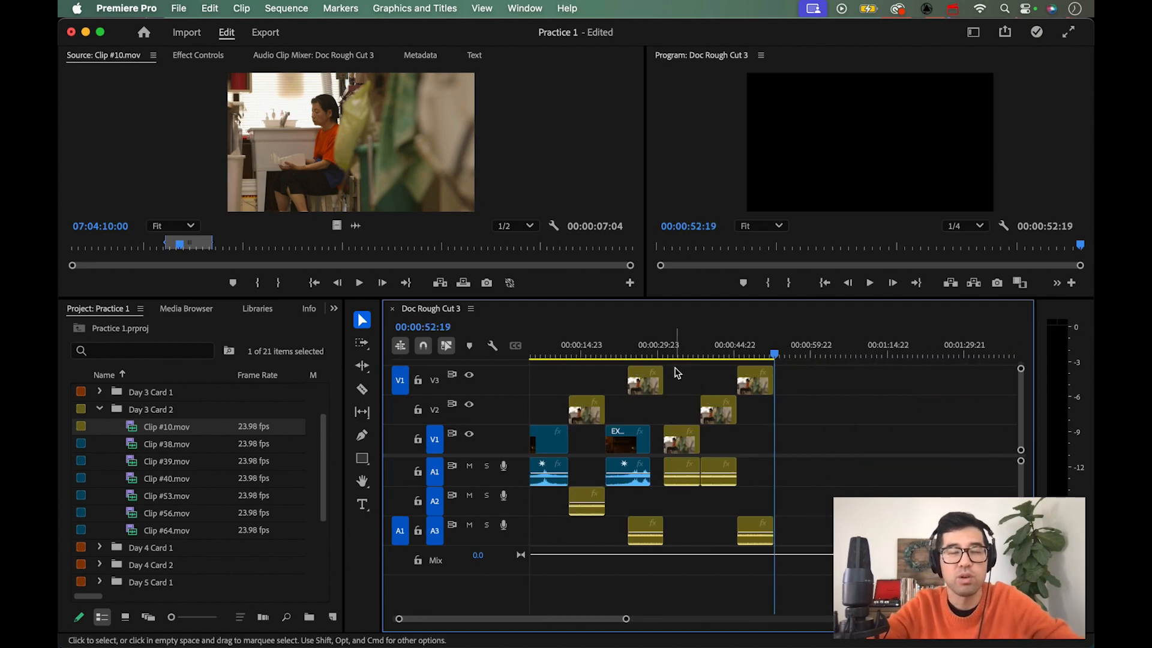
- Patch the source back to V1 and A1 and overwrite Clip #10.mov at 00:00:52:19
click(399, 439)
click(399, 472)
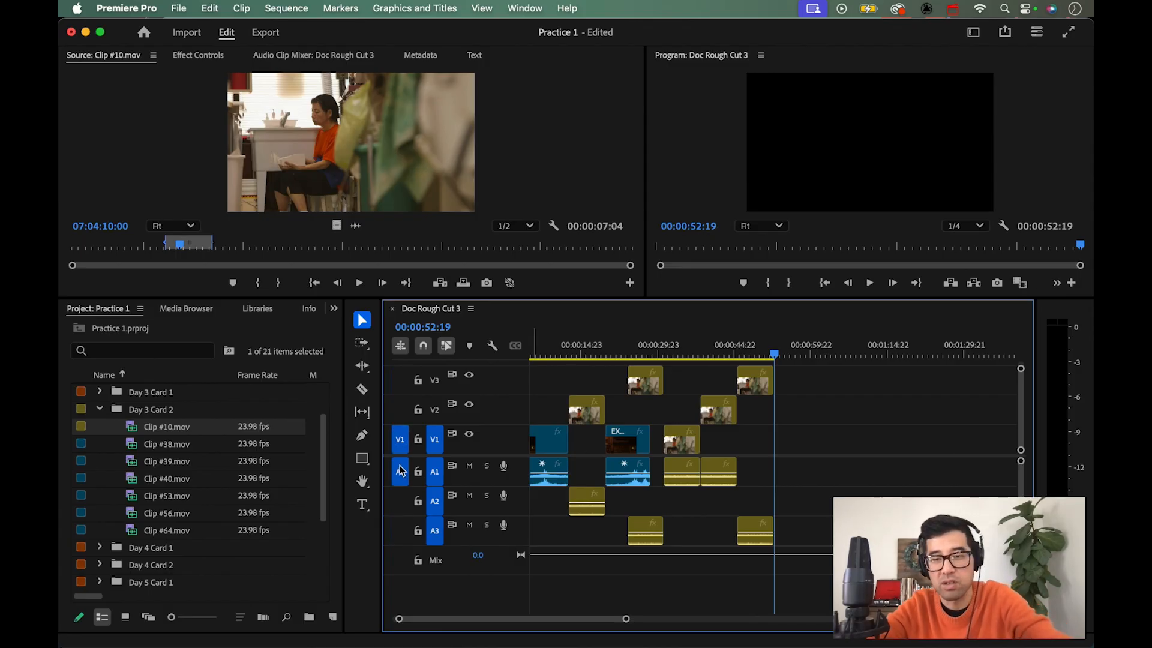
key(period)
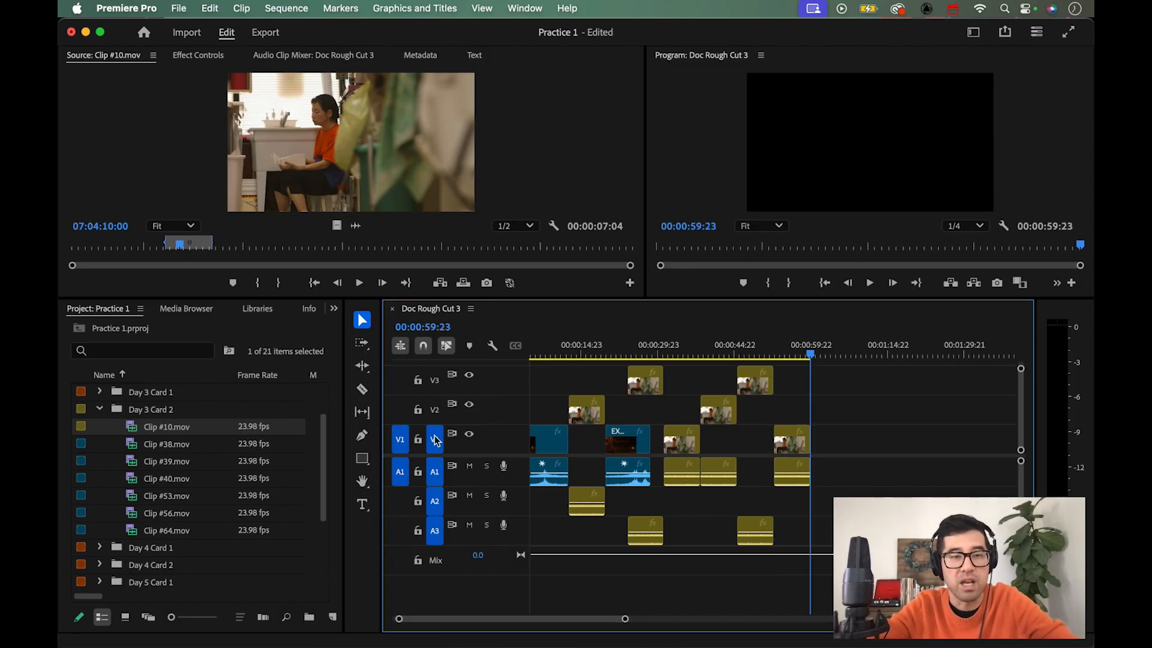